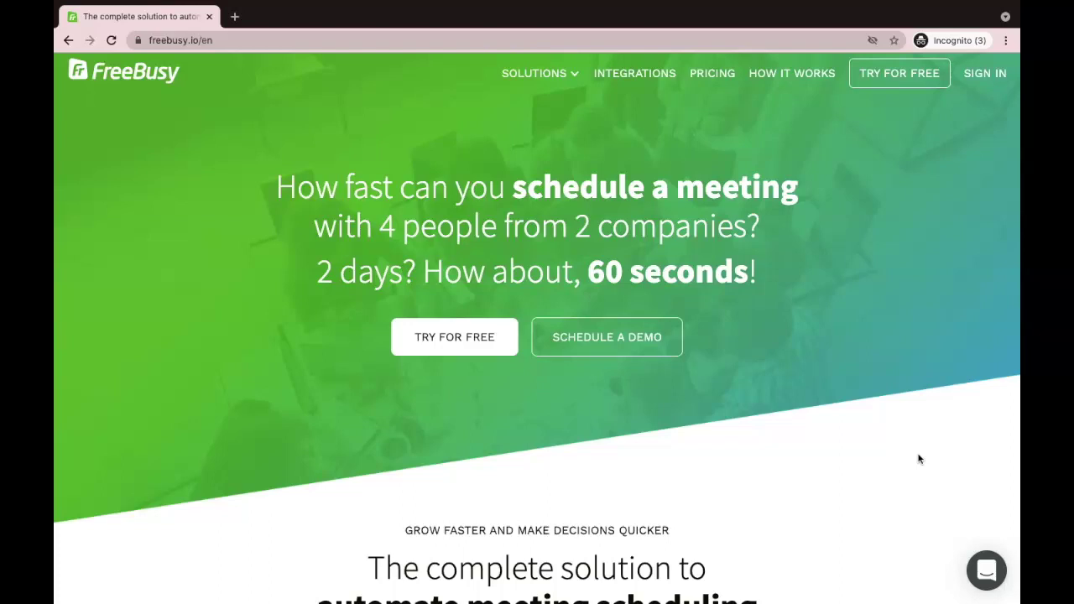
- Scroll the FreeBusy page, then go to Integrations and view Calendar & Contacts
scroll(919, 459, down, 1)
scroll(919, 459, down, 1)
scroll(919, 459, down, 1)
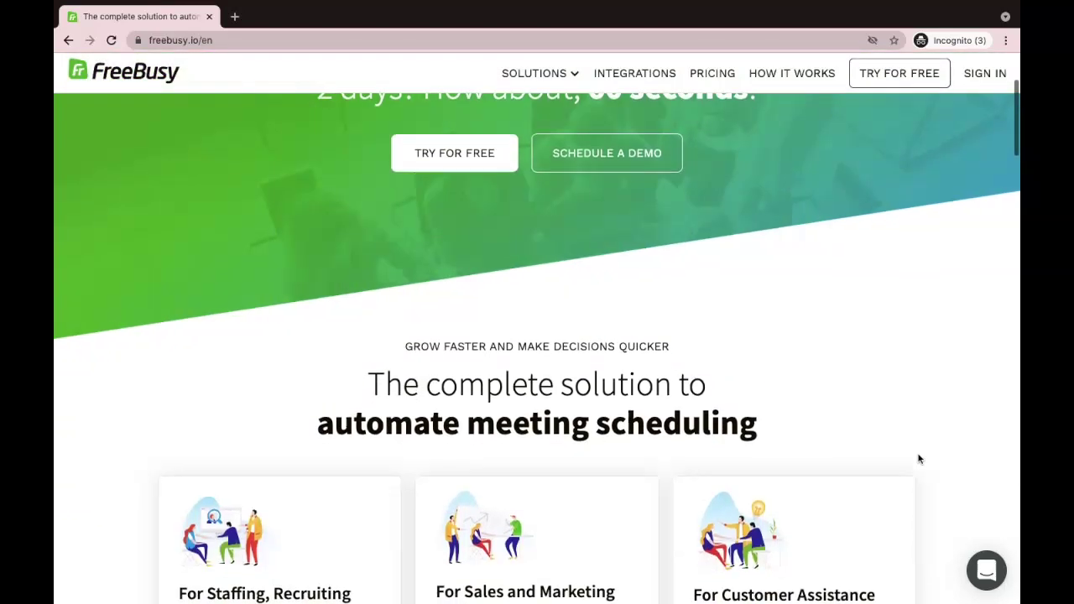
scroll(919, 460, down, 1)
scroll(919, 459, down, 1)
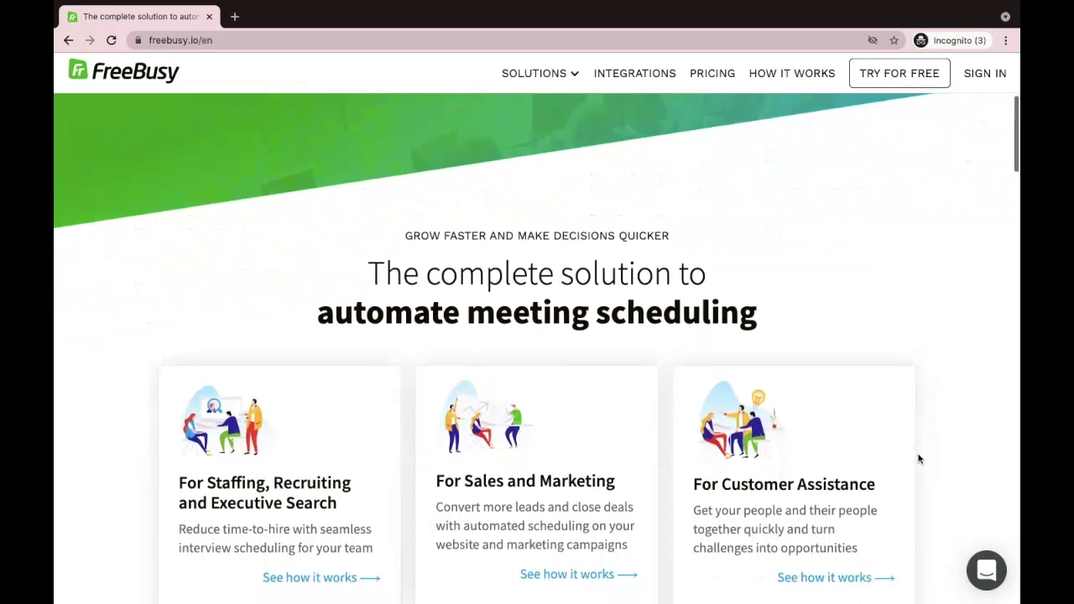
scroll(919, 459, down, 1)
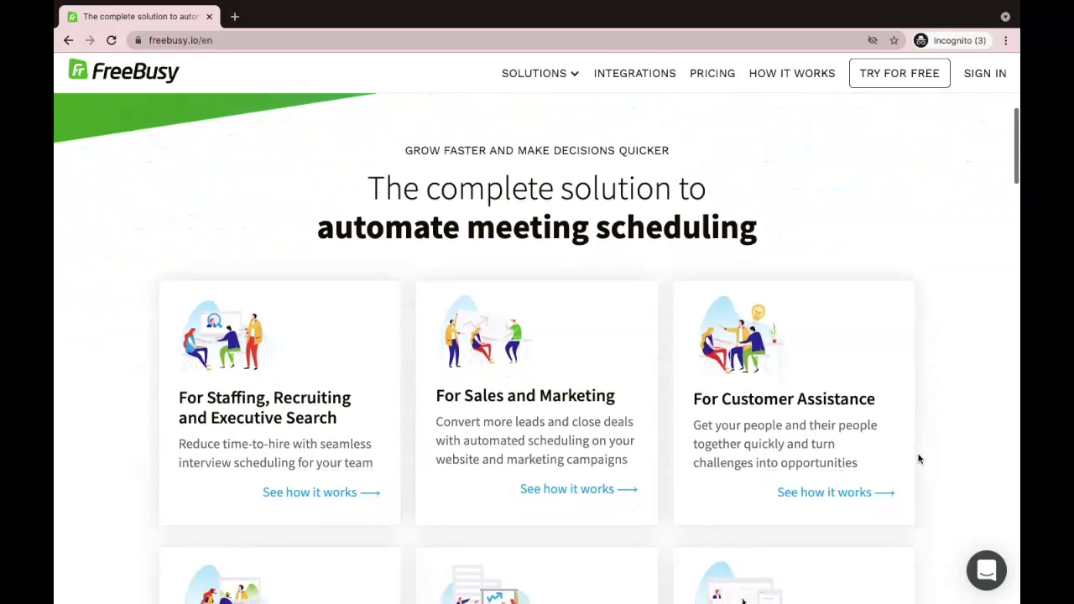
scroll(919, 459, down, 1)
scroll(919, 459, down, 1)
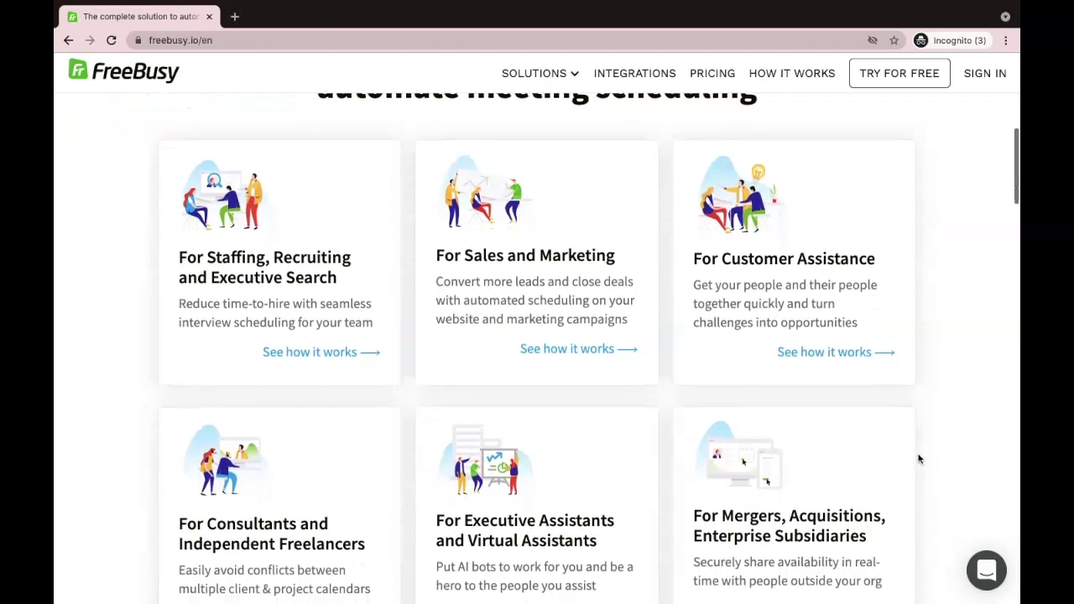
scroll(919, 459, down, 1)
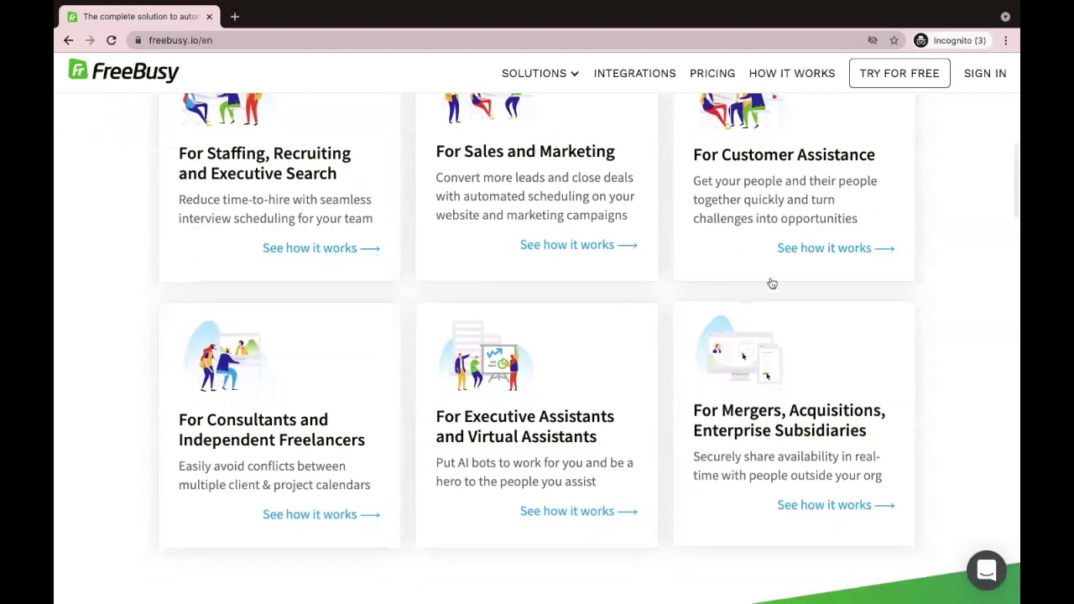
click(643, 75)
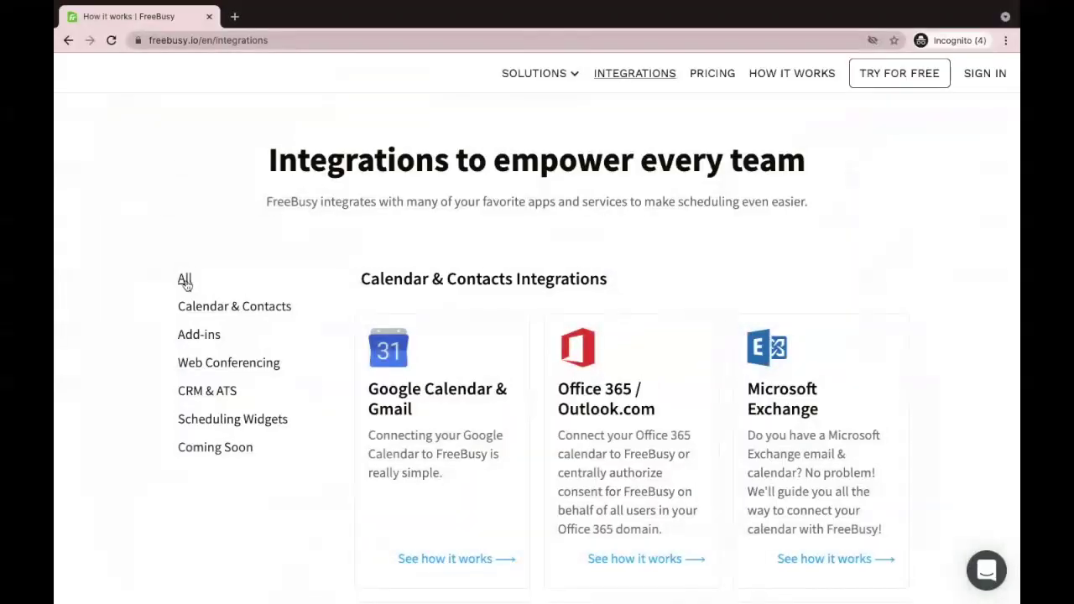
click(260, 306)
- Browse the Add-ins and CRM & ATS integrations, then show Web Conferencing integrations
scroll(470, 383, down, 5)
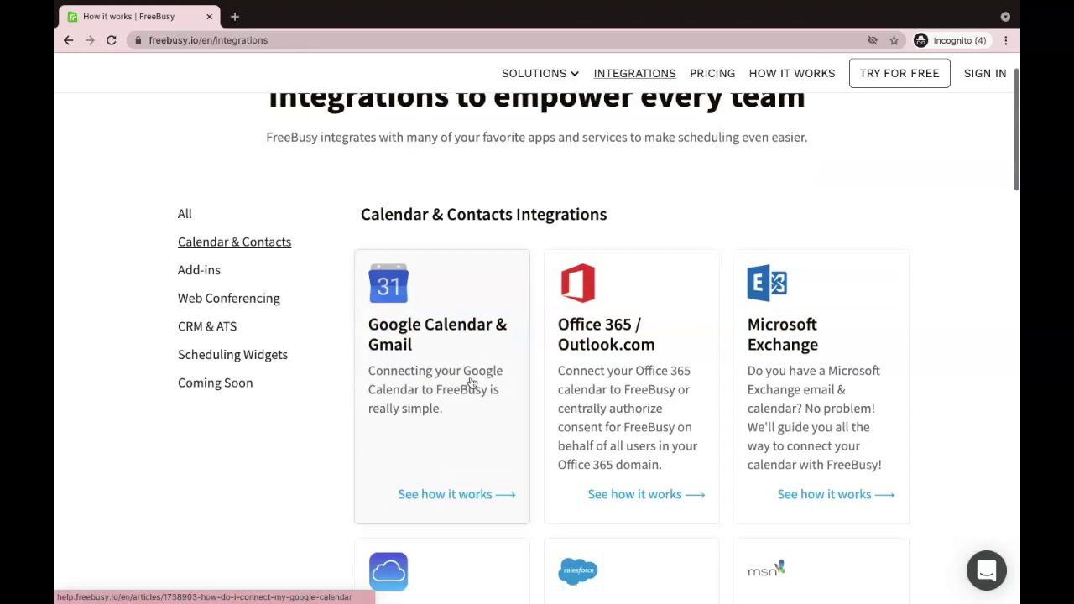
scroll(470, 384, up, 5)
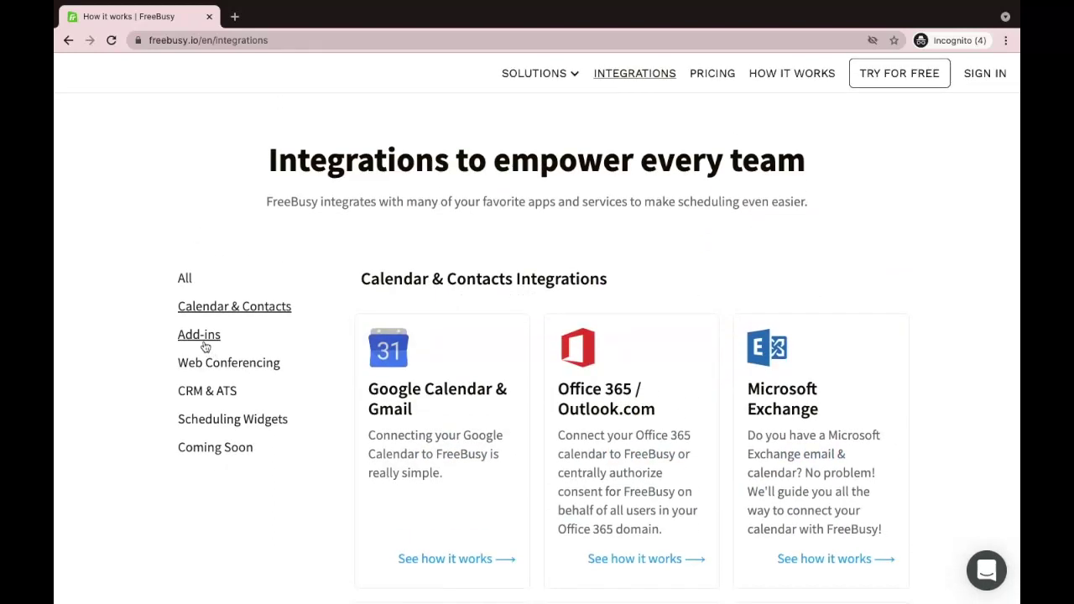
click(202, 337)
click(213, 393)
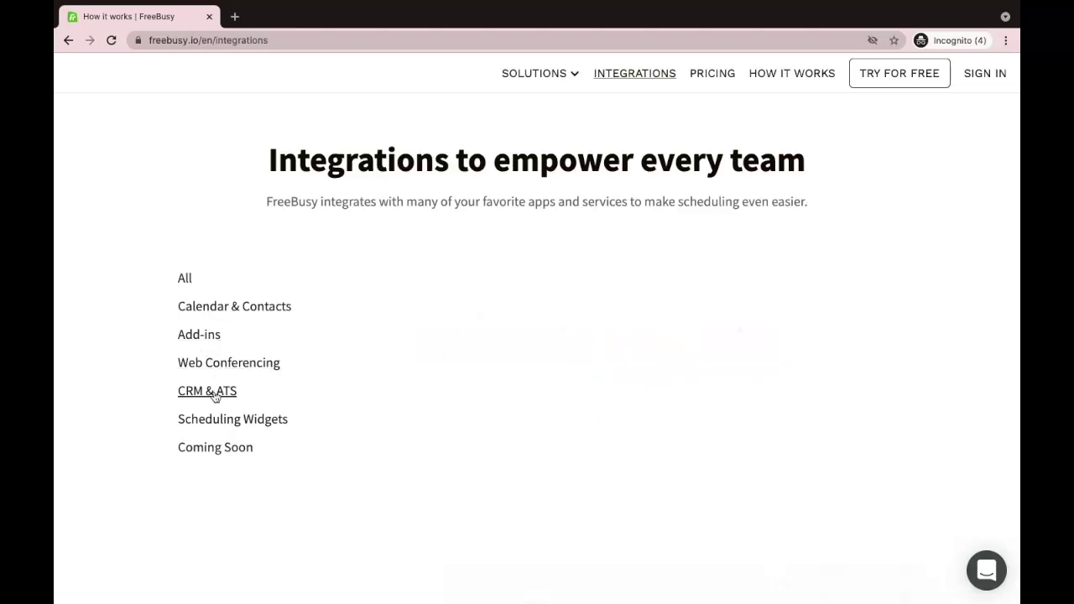
click(215, 366)
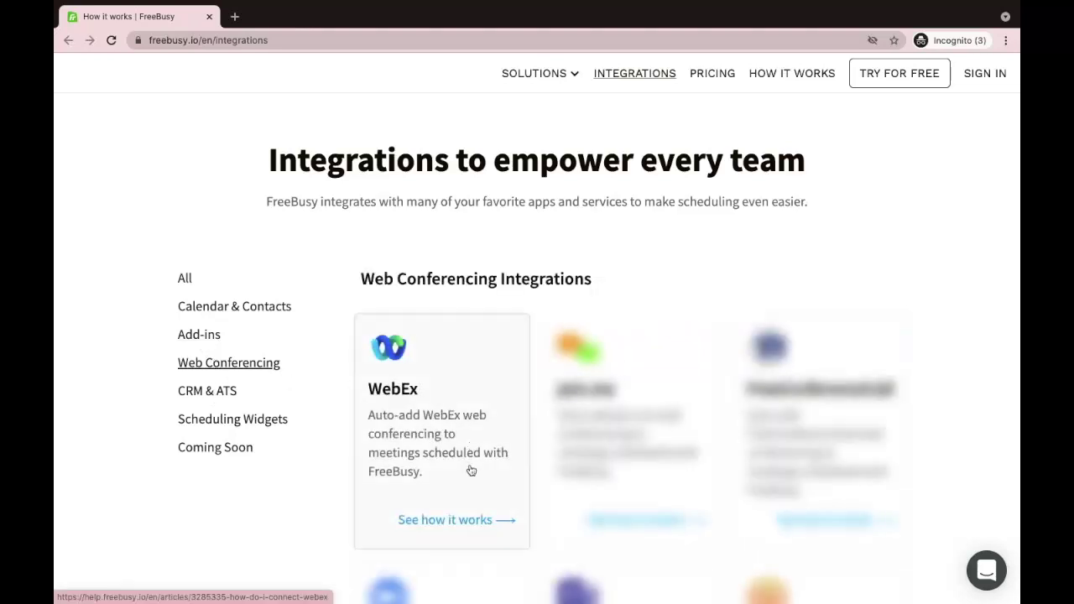
- Open the WebEx 'See how it works' guide in a new browser window
click(471, 471)
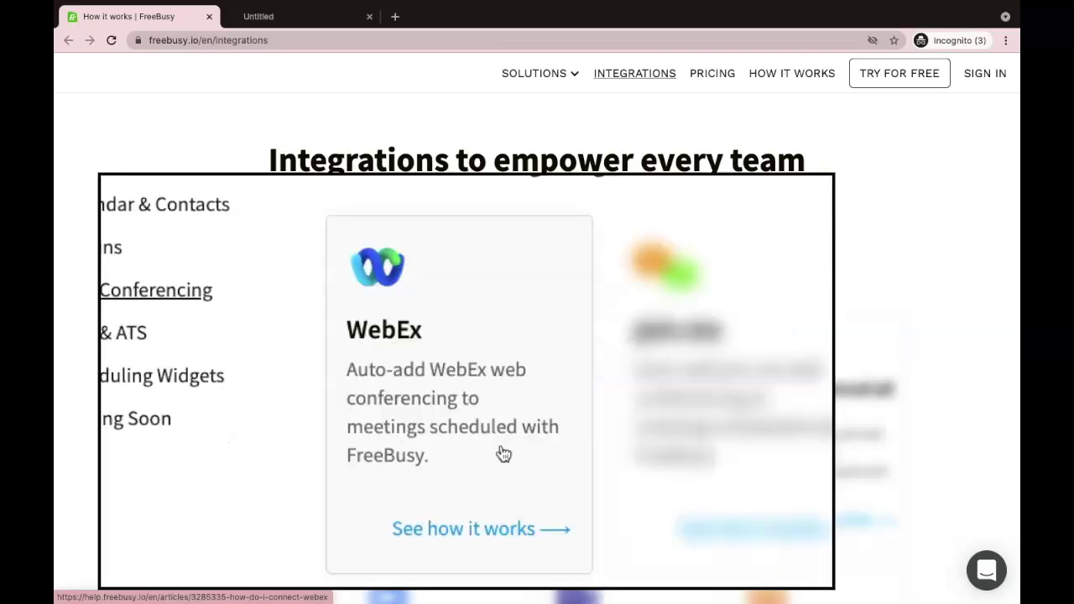
click(370, 17)
right_click(353, 408)
click(486, 434)
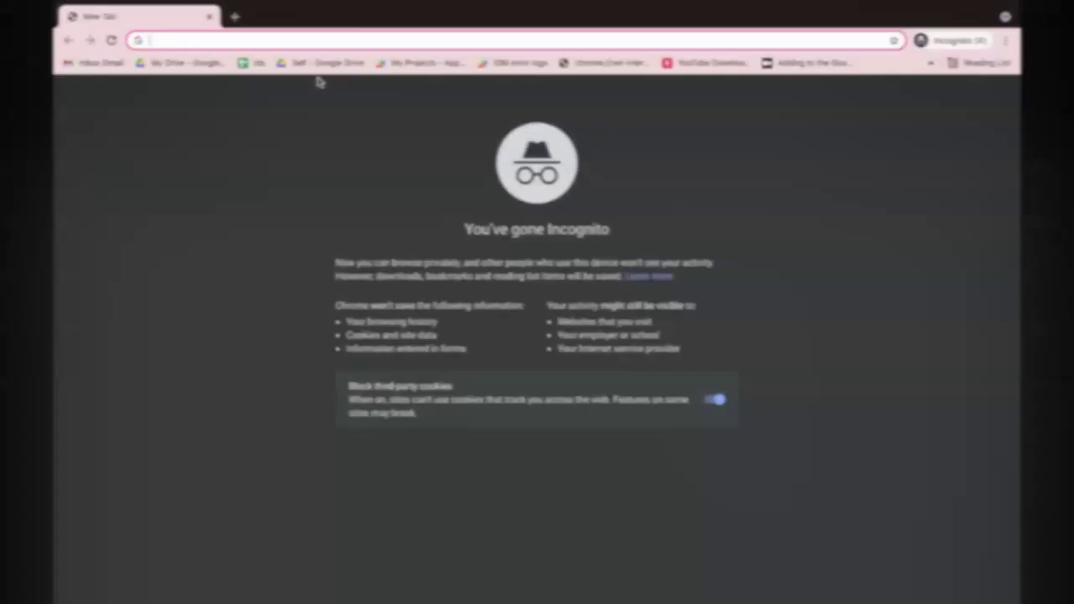
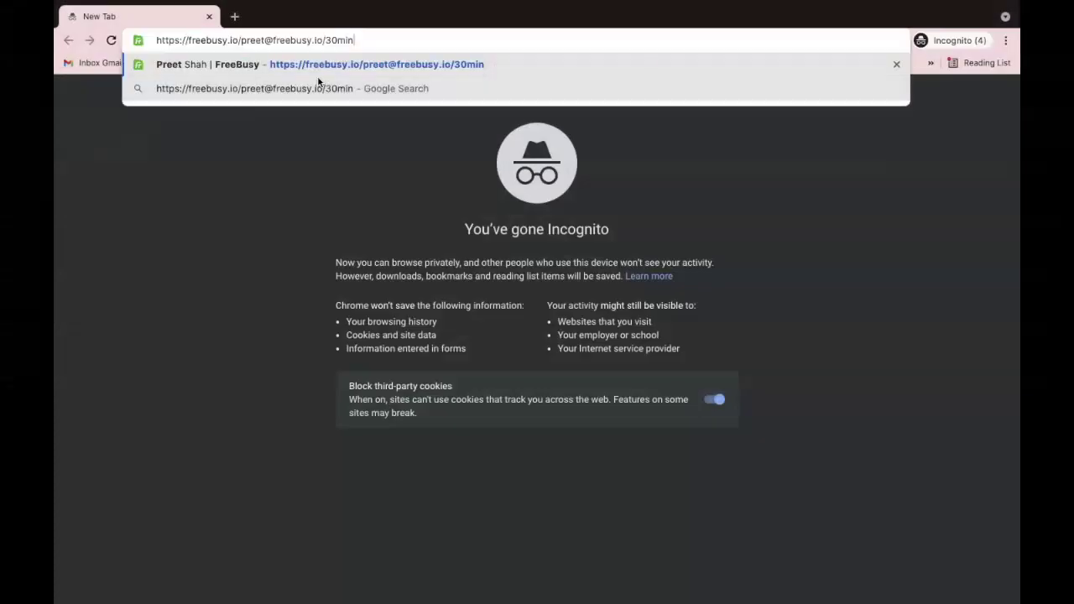
- Load the 30-minute booking page and pick Friday, September 17 at 04:30pm
key(Return)
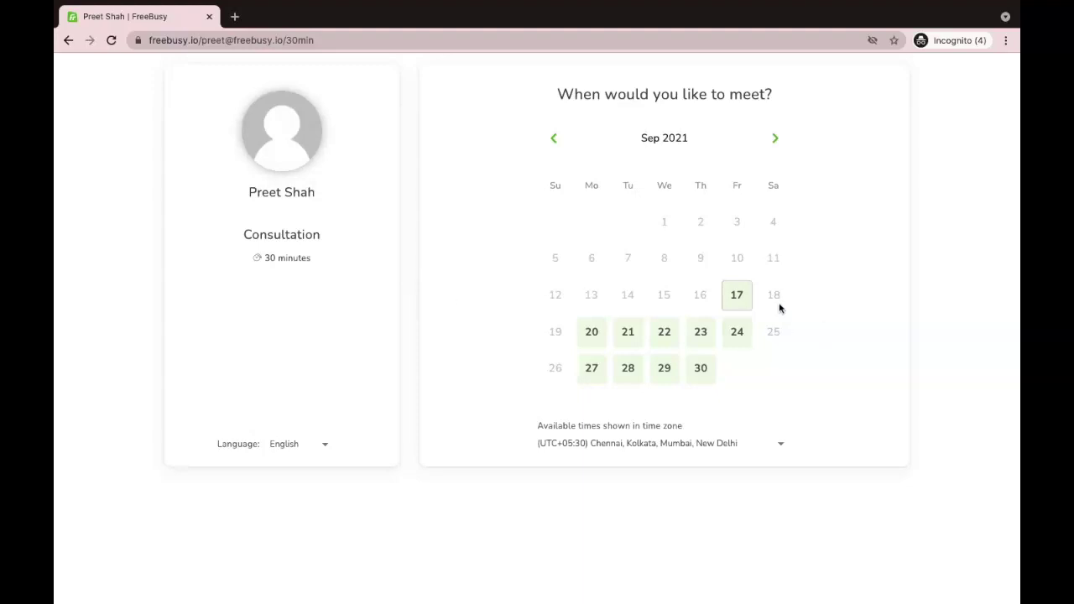
click(736, 294)
click(788, 281)
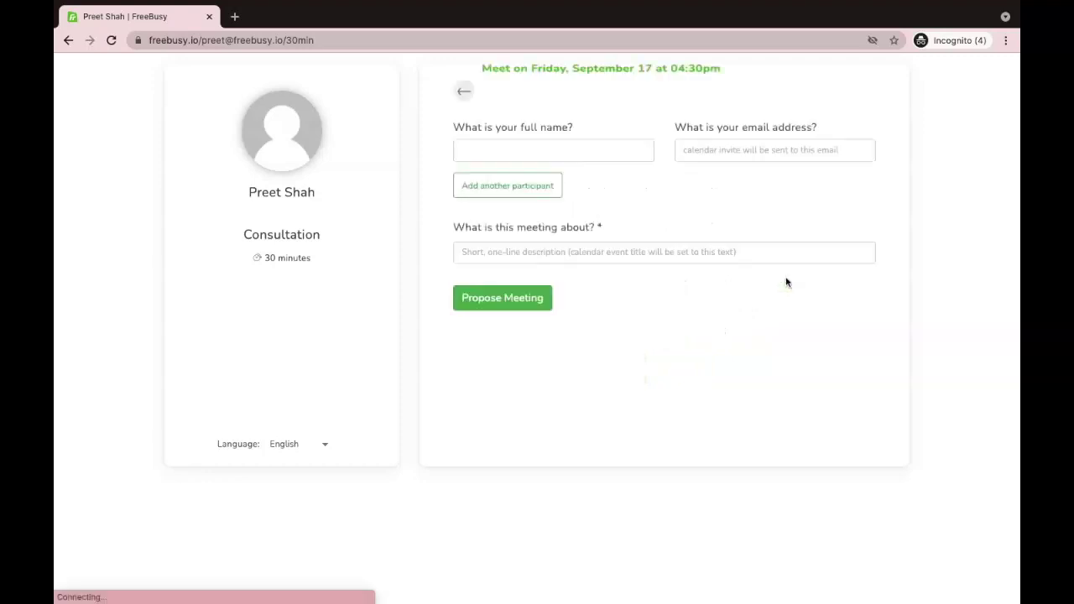
- Enter the attendee's name and e-mail with 'Meeting for Consultation', and propose the meeting
click(595, 152)
text(Pers)
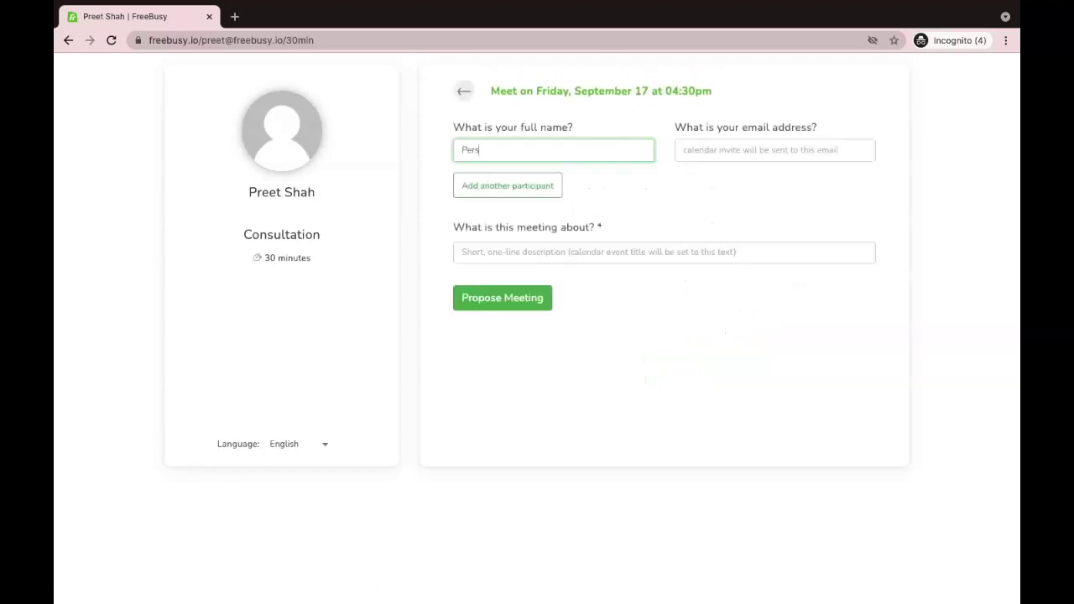
text(on1)
key(Tab)
text(person1@test)
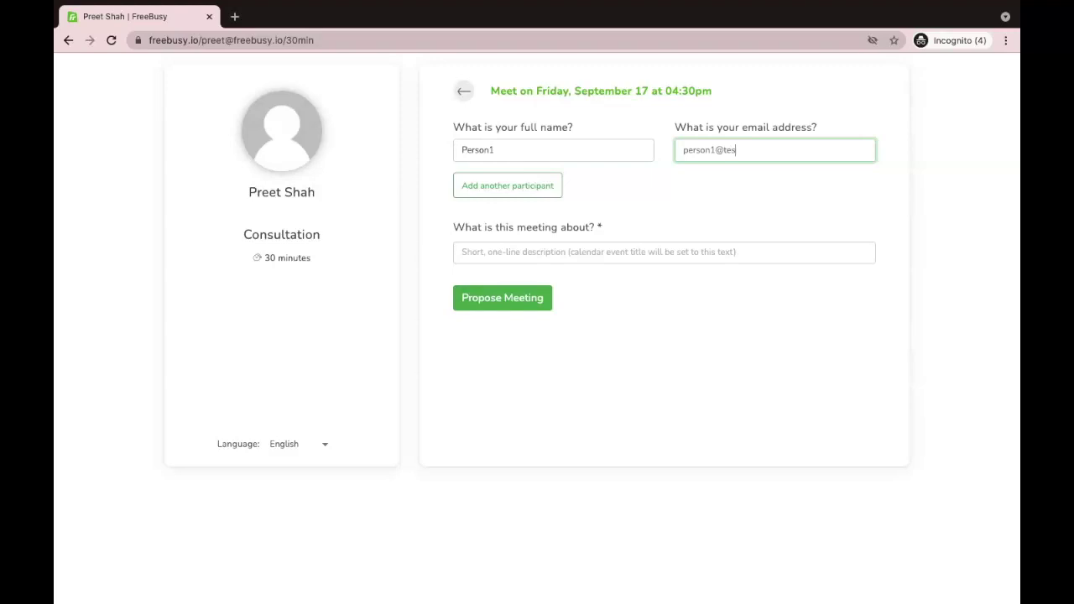
text(.com)
click(546, 250)
text(Me)
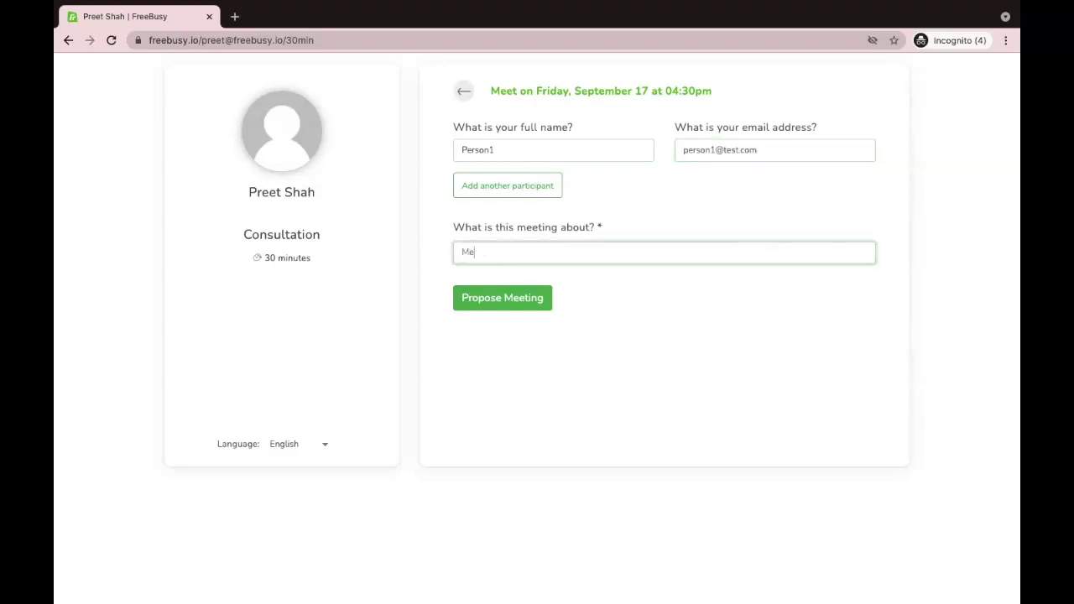
text(eting for Consultation)
click(520, 301)
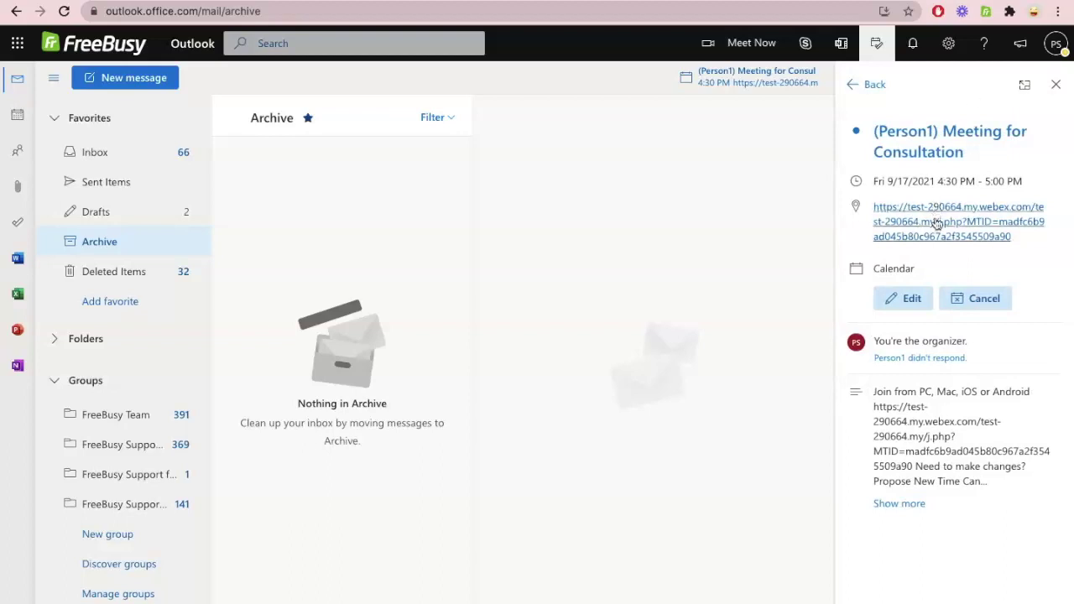
- Expand the Outlook event's description to reveal the full Webex join details
click(897, 504)
scroll(913, 537, down, 1)
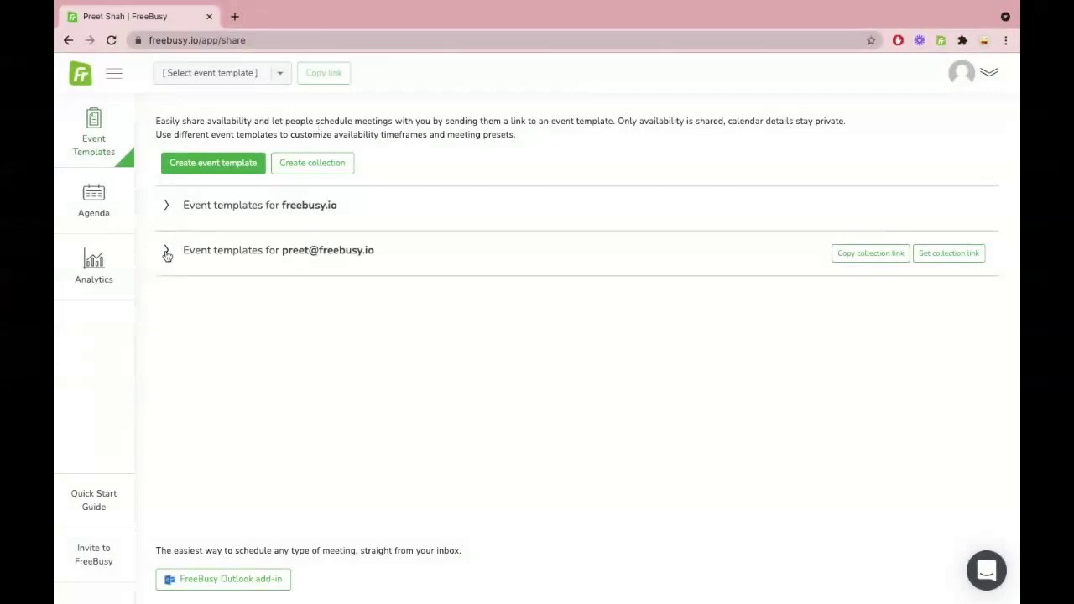
- Show the personal event templates and open the Consultation template for editing
click(167, 252)
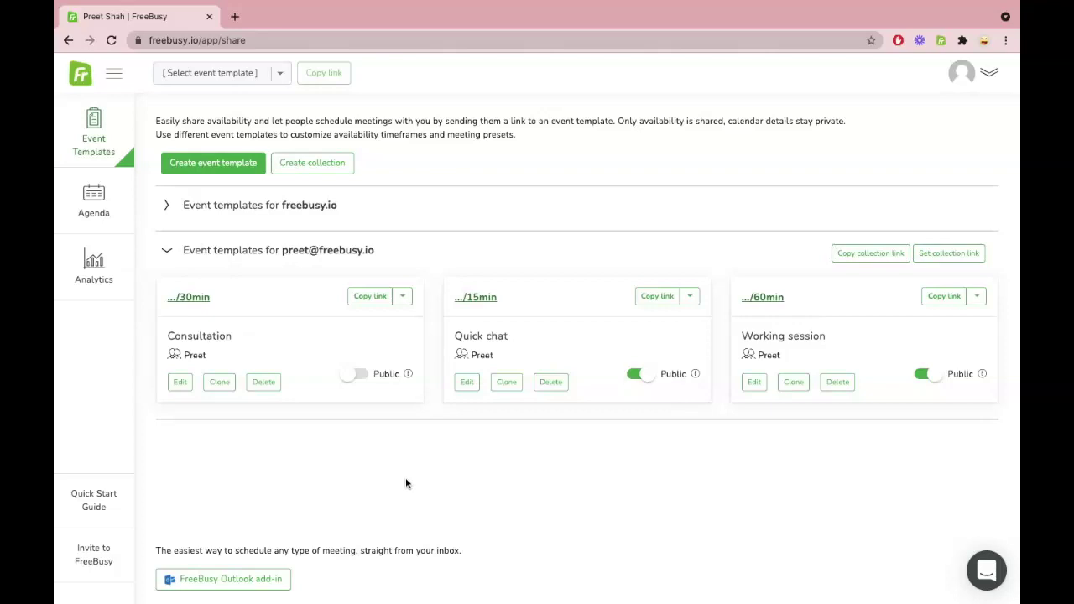
click(182, 387)
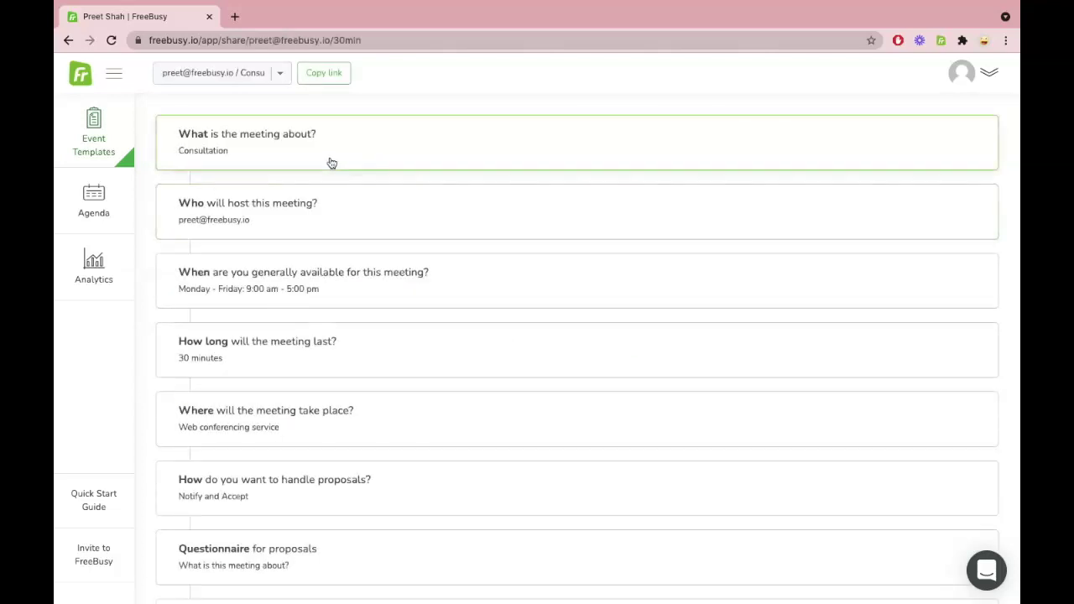
scroll(363, 284, down, 2)
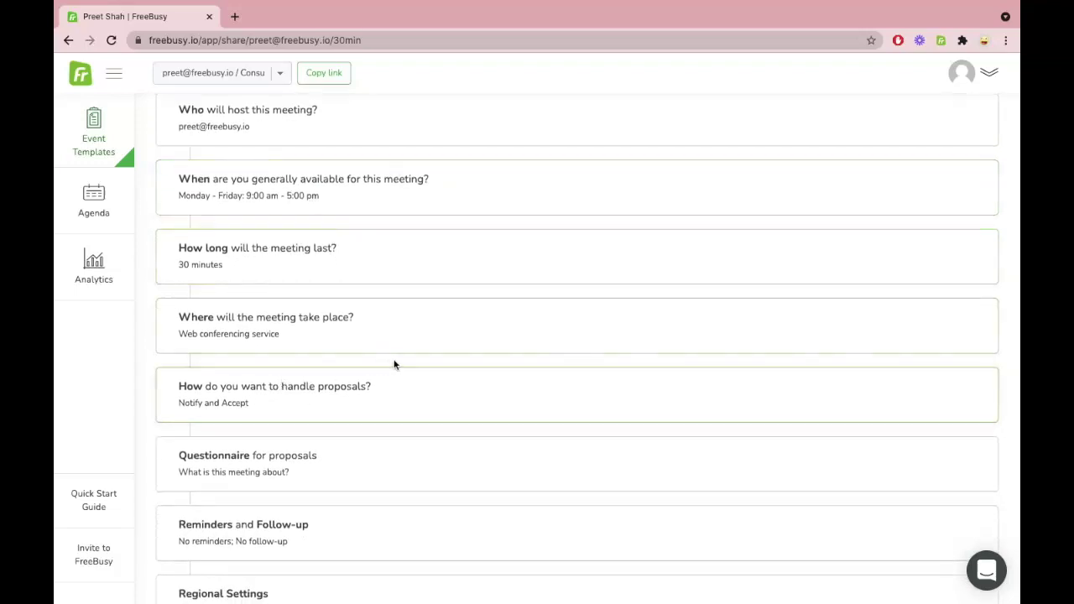
- Expand the Consultation template's meeting location settings, then open the account menu
click(389, 331)
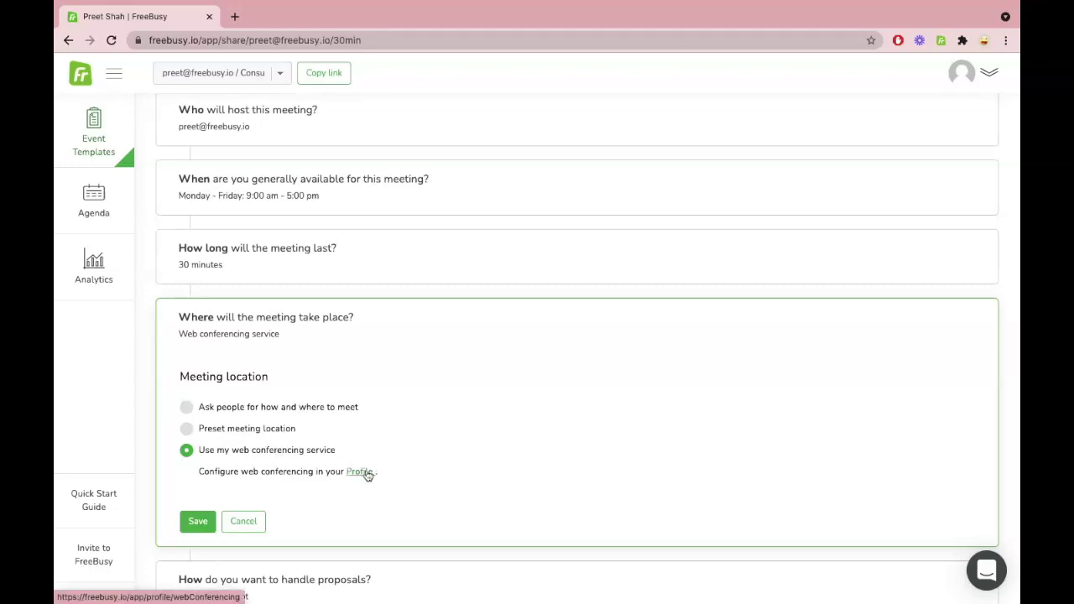
click(991, 77)
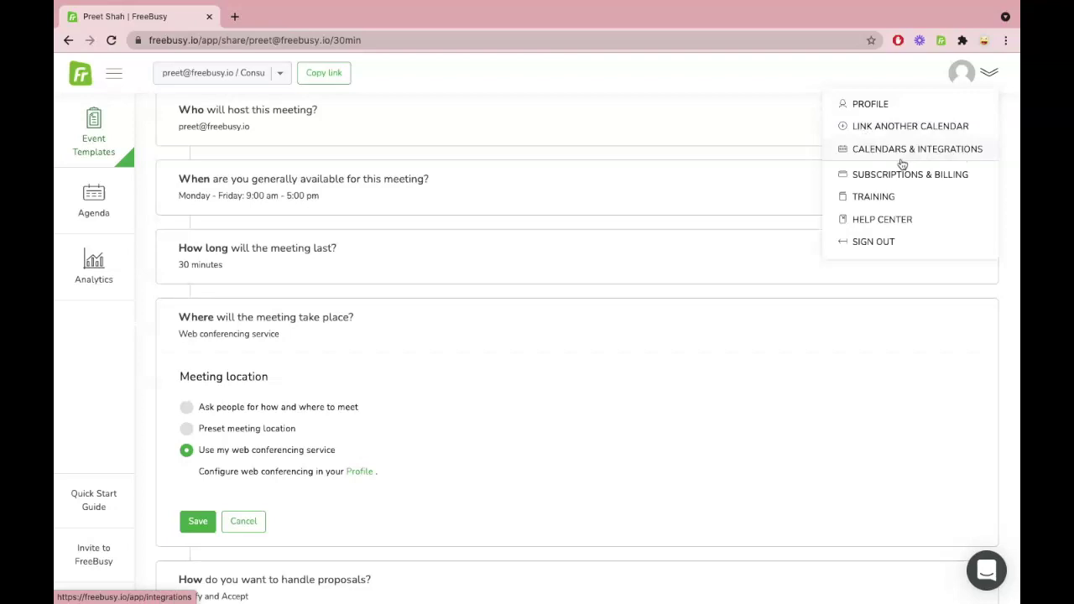
- Go to Profile's Web Conferencing settings and start linking a Webex Meetings account
click(873, 107)
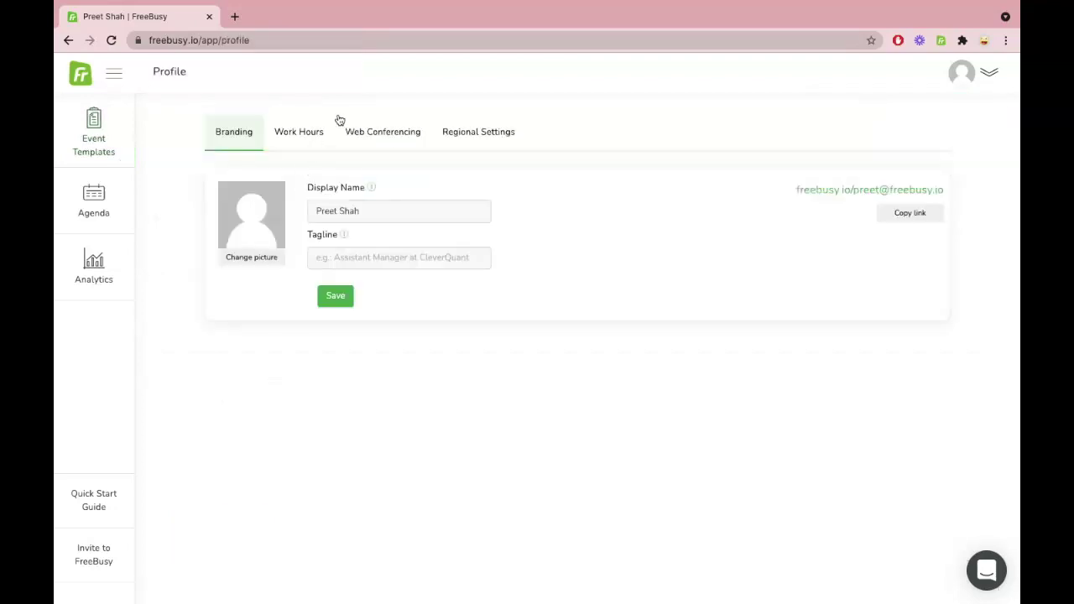
click(367, 134)
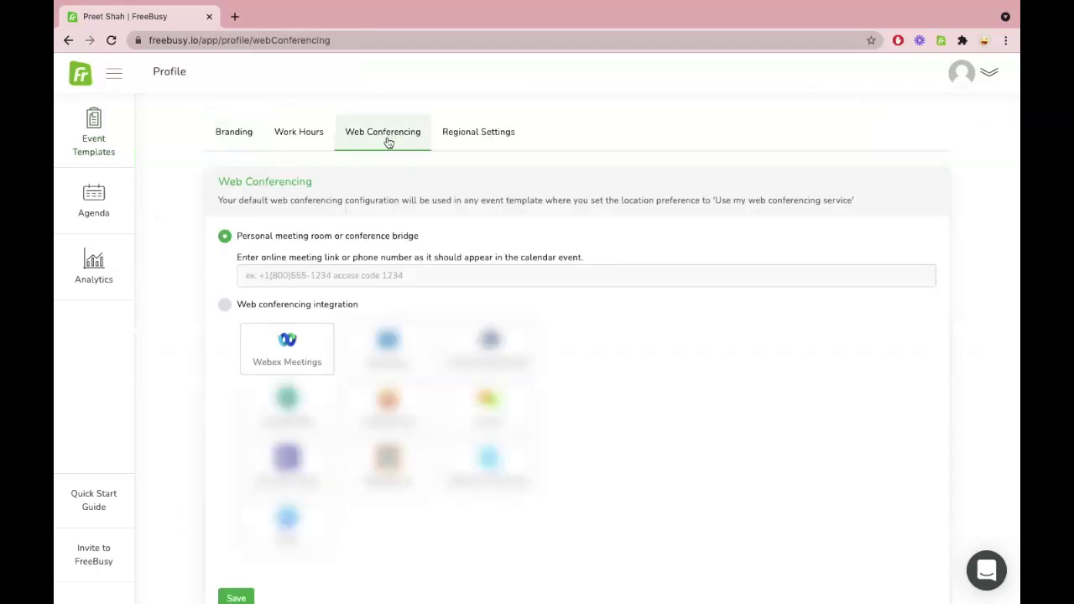
scroll(408, 370, down, 2)
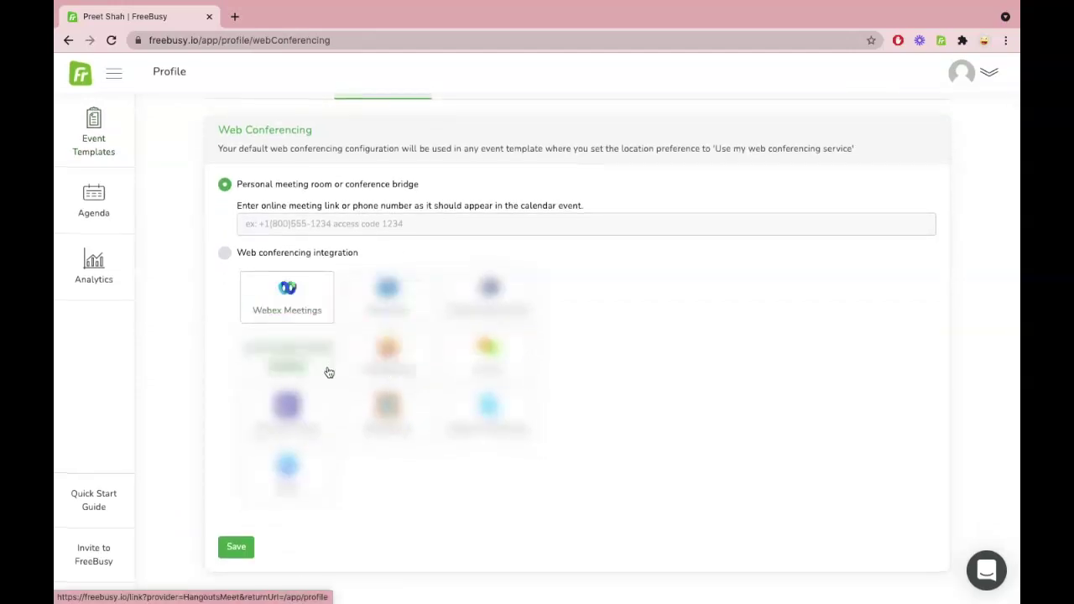
mouse_move(287, 348)
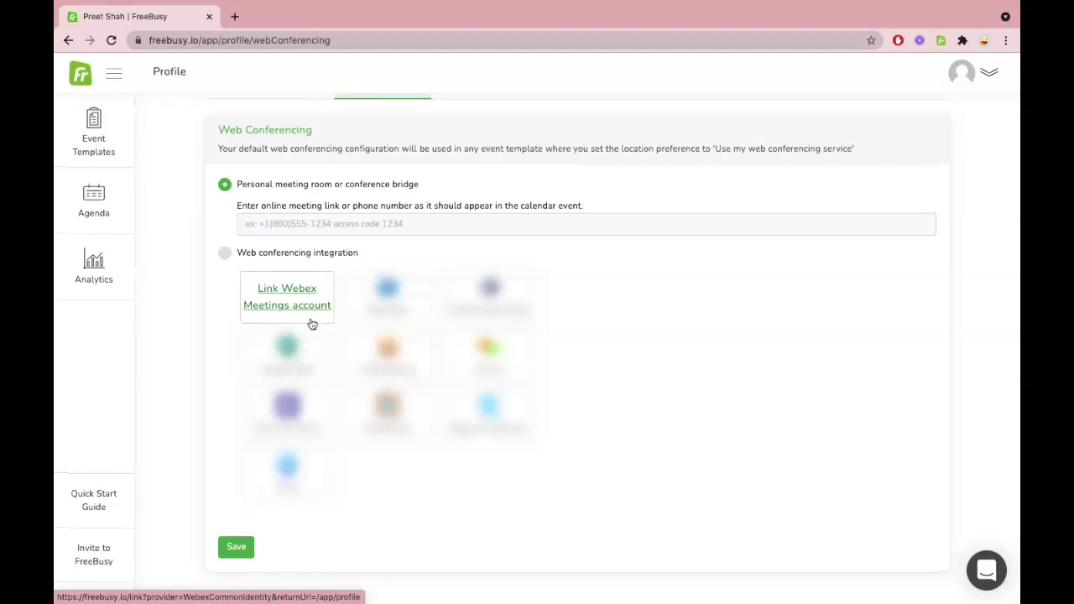
click(287, 305)
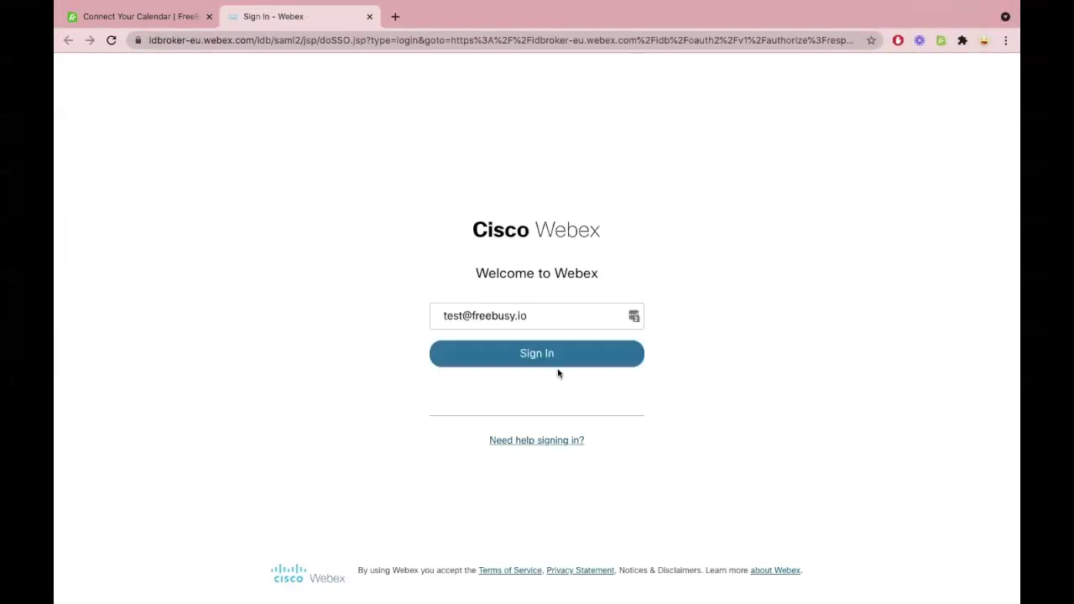
- Sign in to Webex with the account email and password to authorize FreeBusy
click(558, 368)
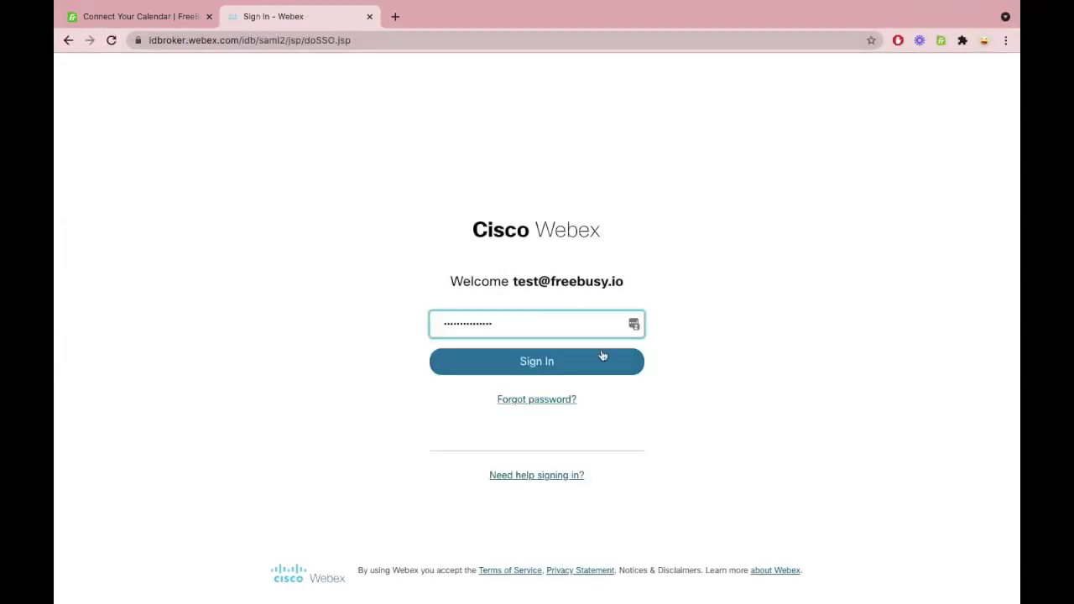
click(582, 364)
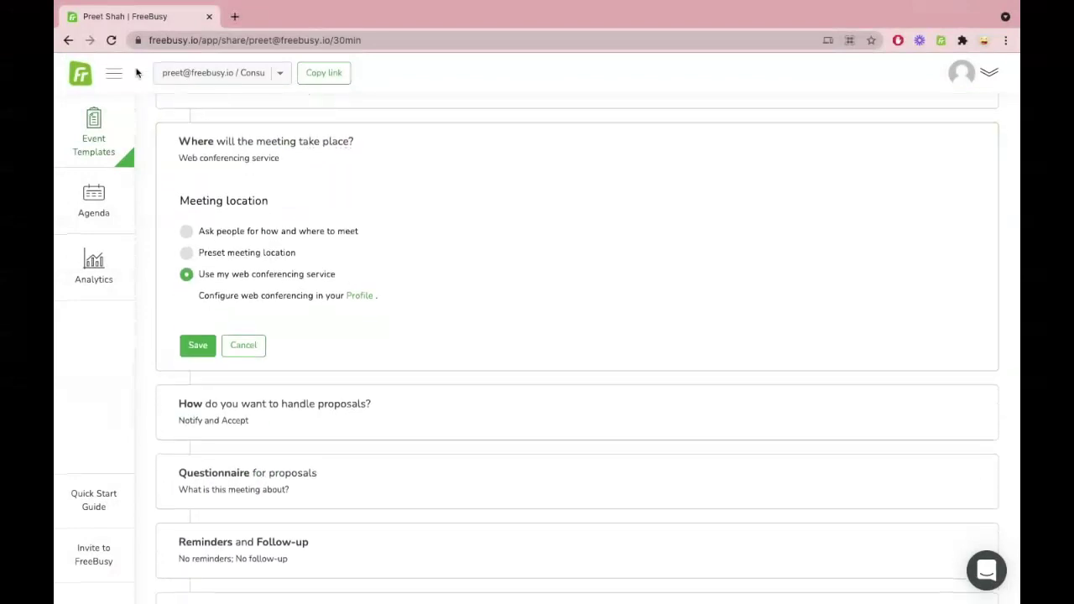
- Reload the Consultation template, confirm Webex Meetings as its location, and save
click(112, 40)
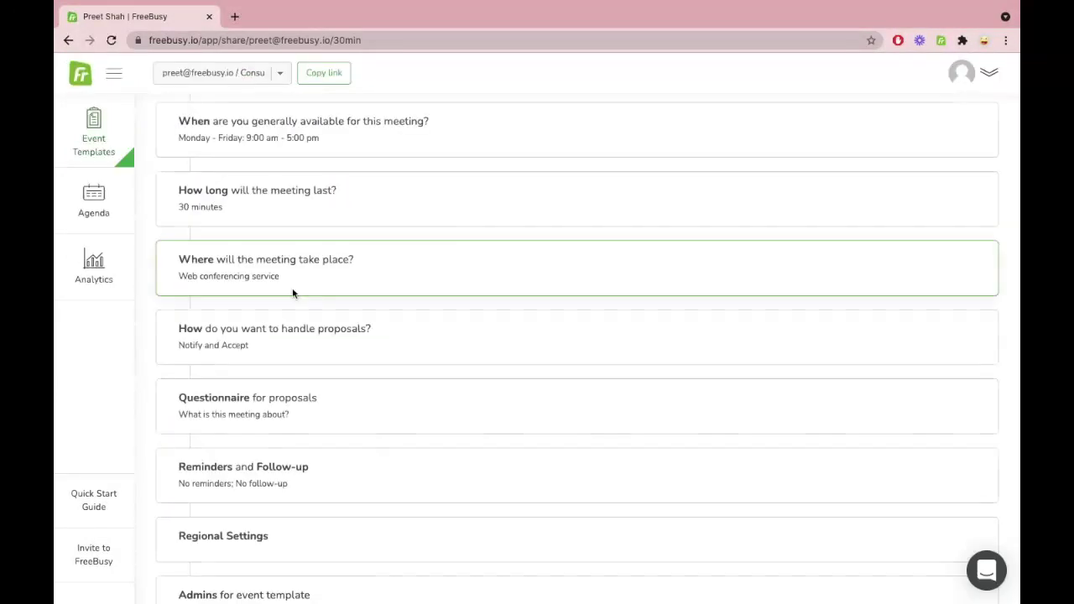
click(290, 277)
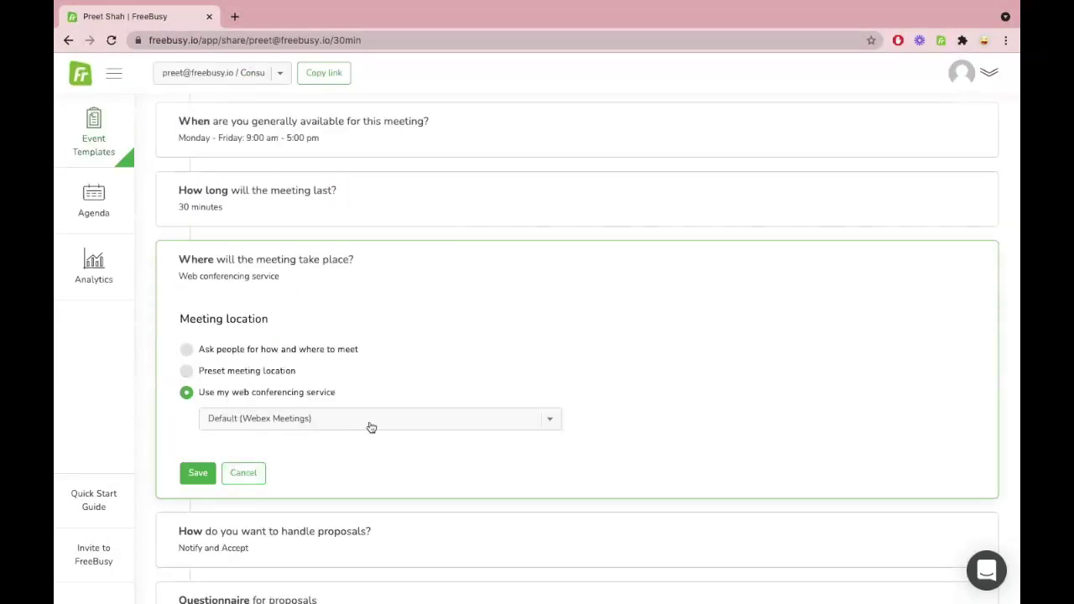
click(196, 475)
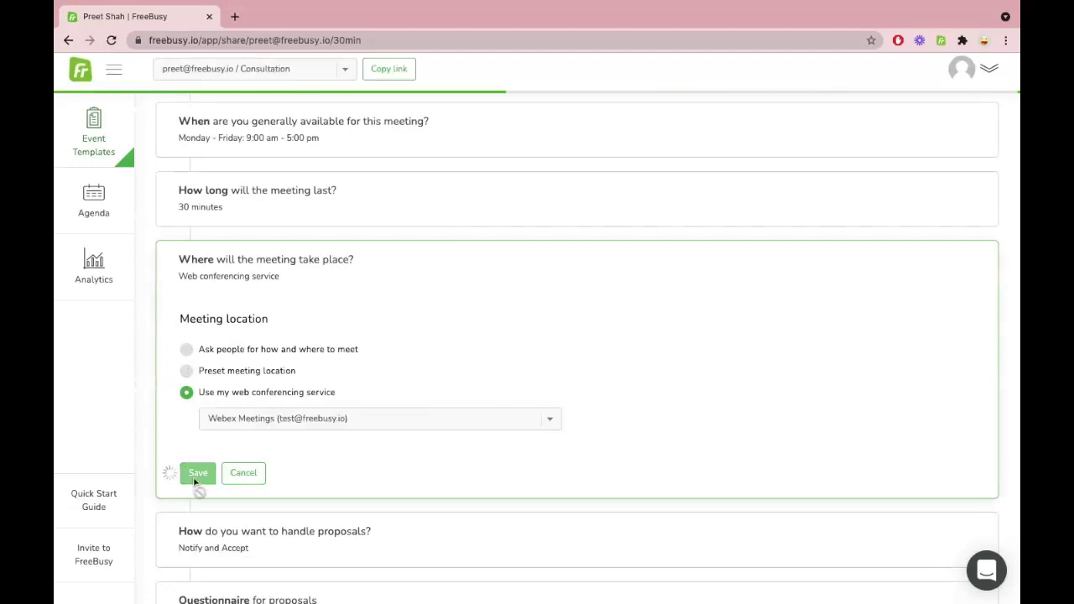